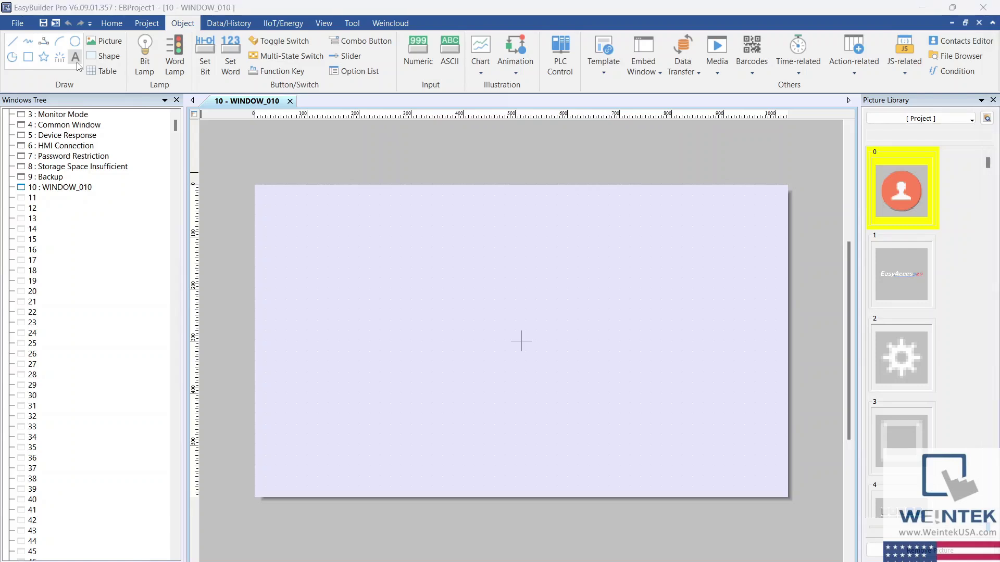
Set the text to 'Multi-Language Extravaganza', save it as library label Label_1, and place it near the top.
click(399, 243)
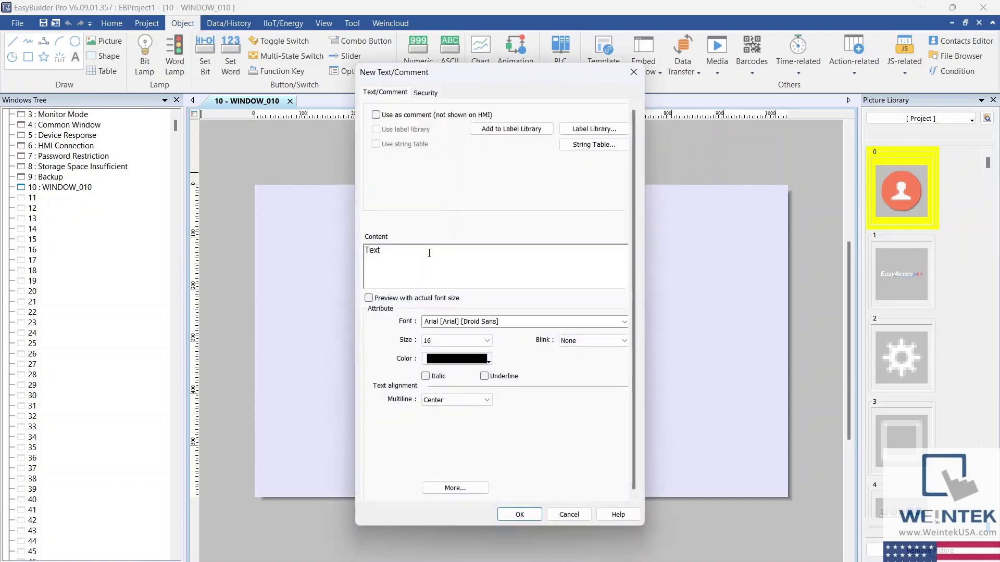
key(ctrl+a)
text(Multi-Language Extravaganza)
click(512, 130)
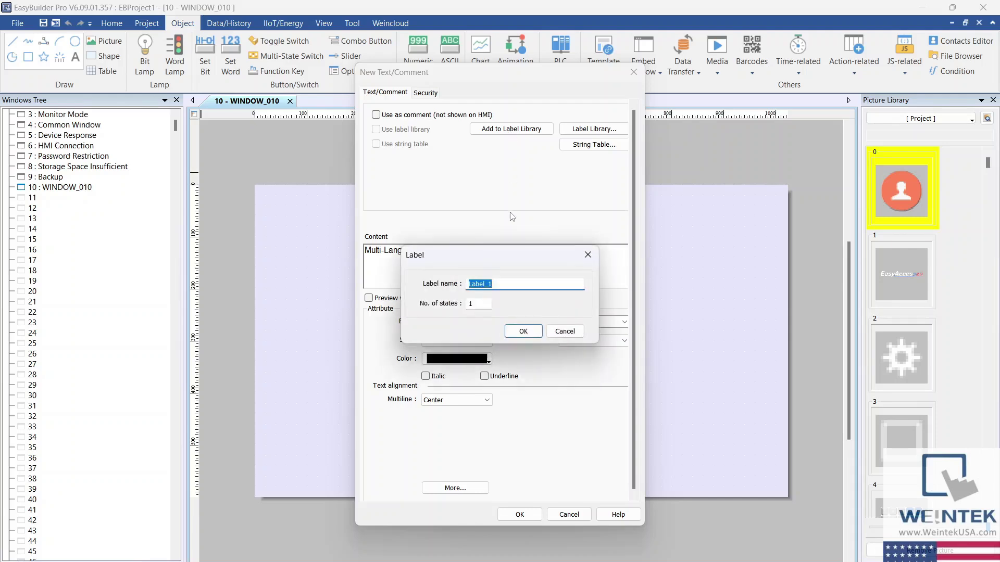
click(524, 332)
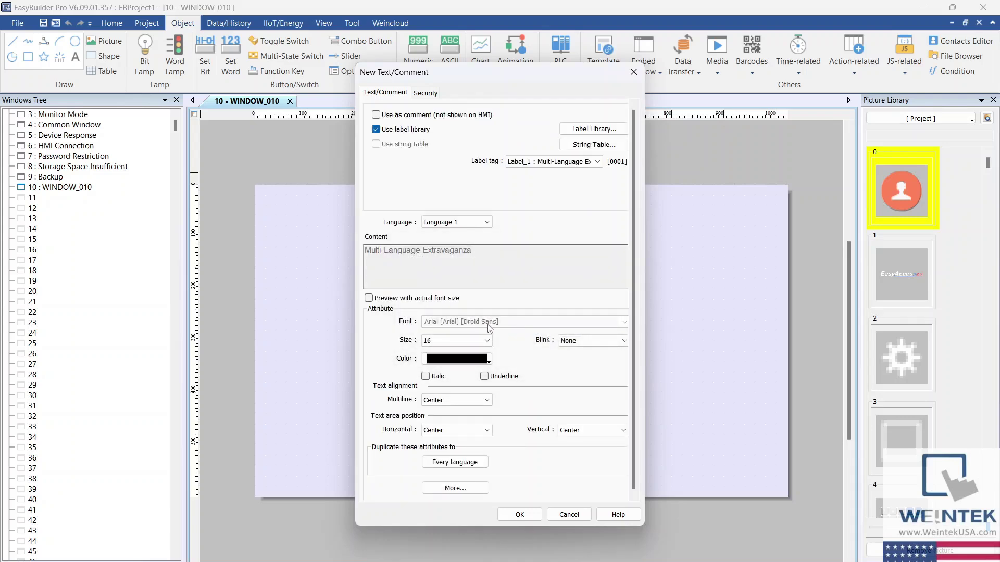
click(531, 520)
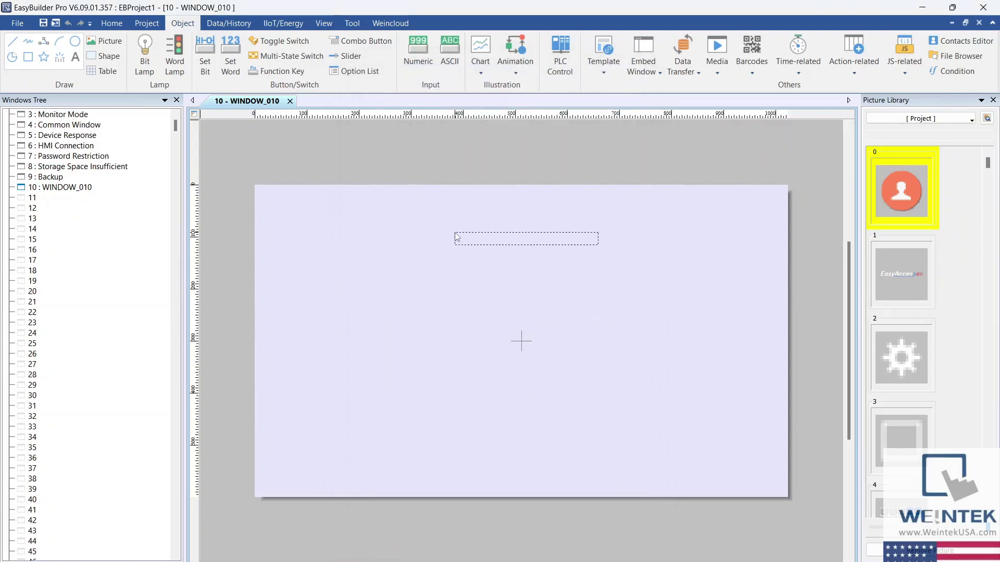
click(455, 237)
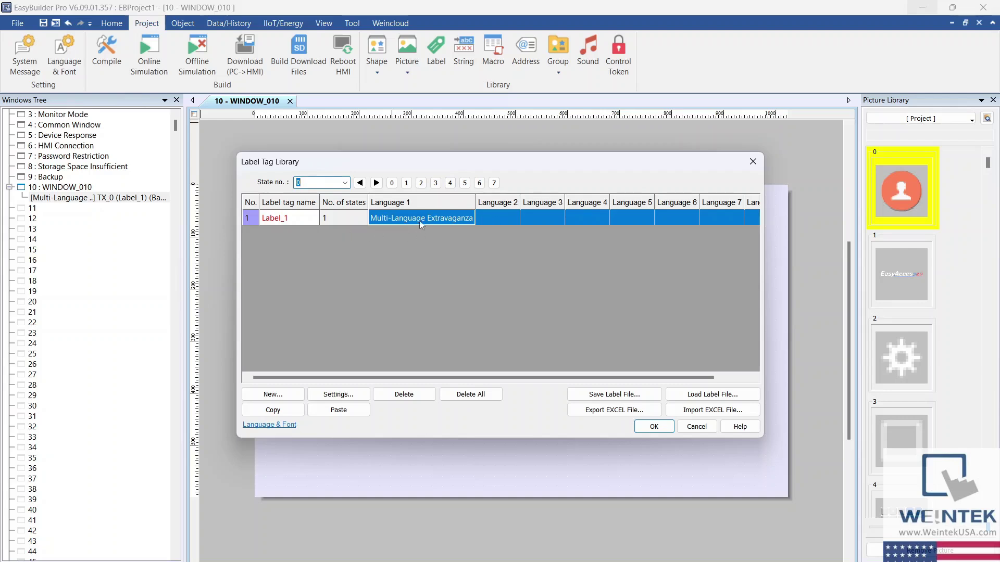
Enter 'Extravagancia en varios idiomas' as Label_1's Language 2 text and close the label library.
click(506, 219)
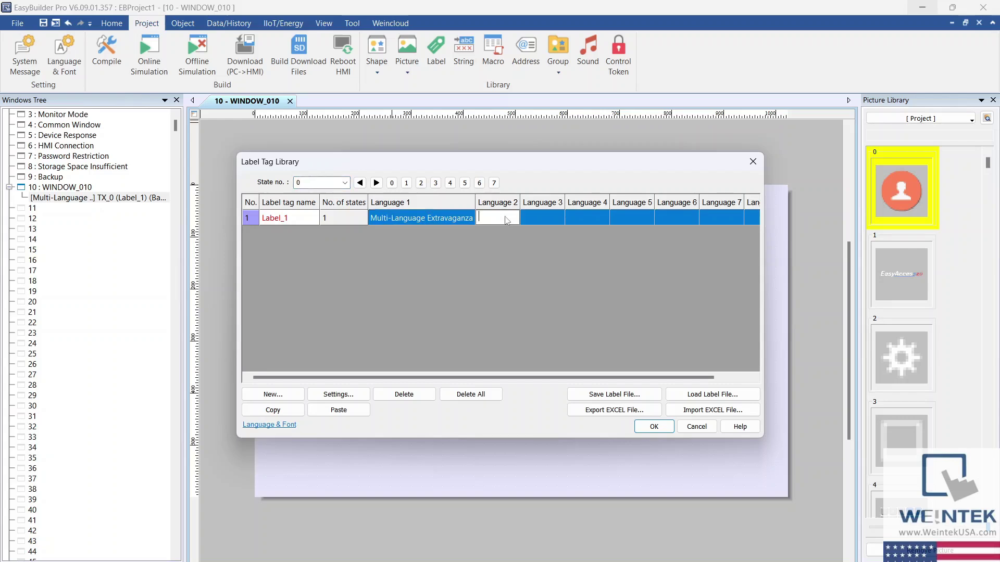
text(Extravagancia en varios idiomas)
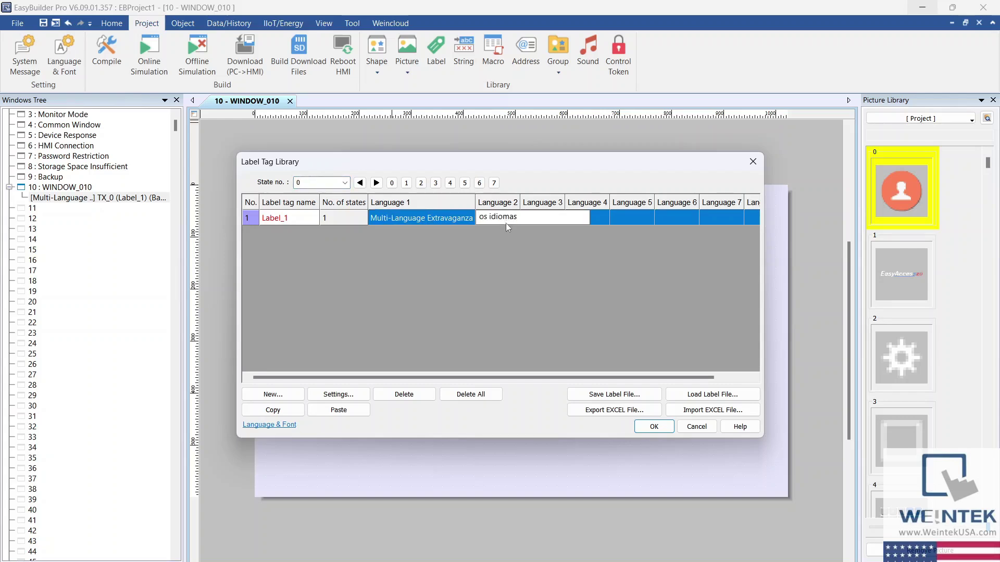
drag(580, 218, 489, 226)
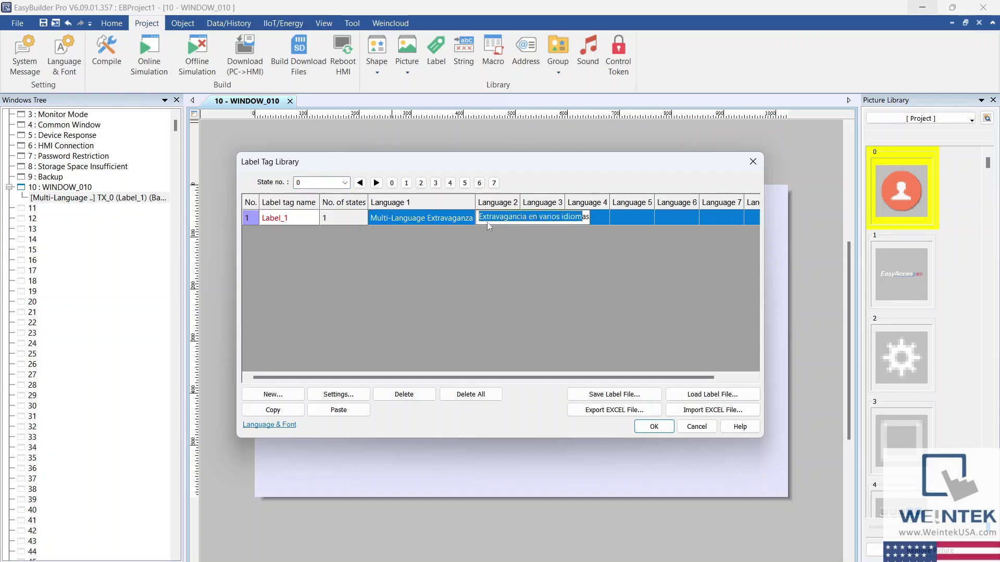
click(529, 243)
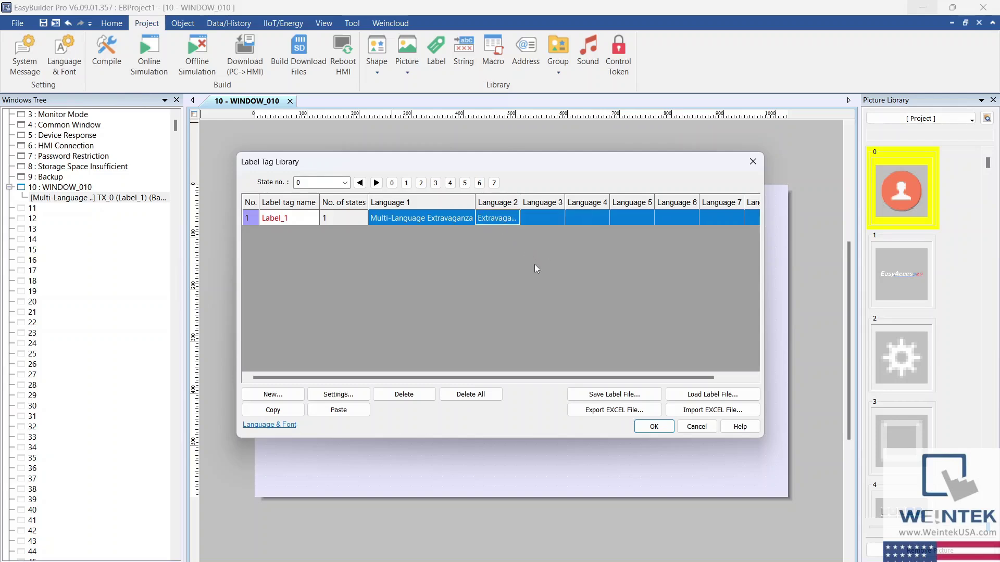
click(654, 427)
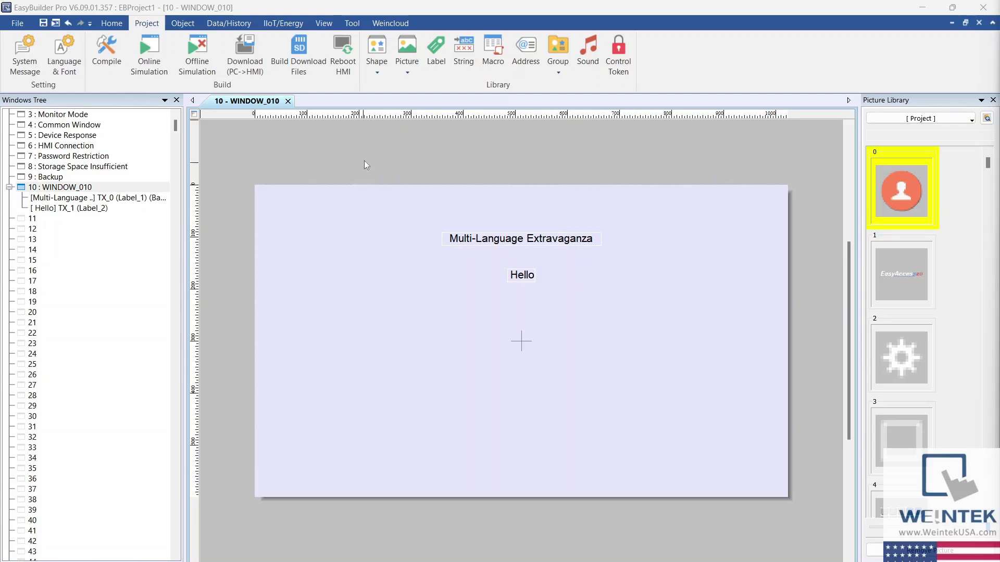
Open the Address Tag Library to browse system tags by category.
click(528, 65)
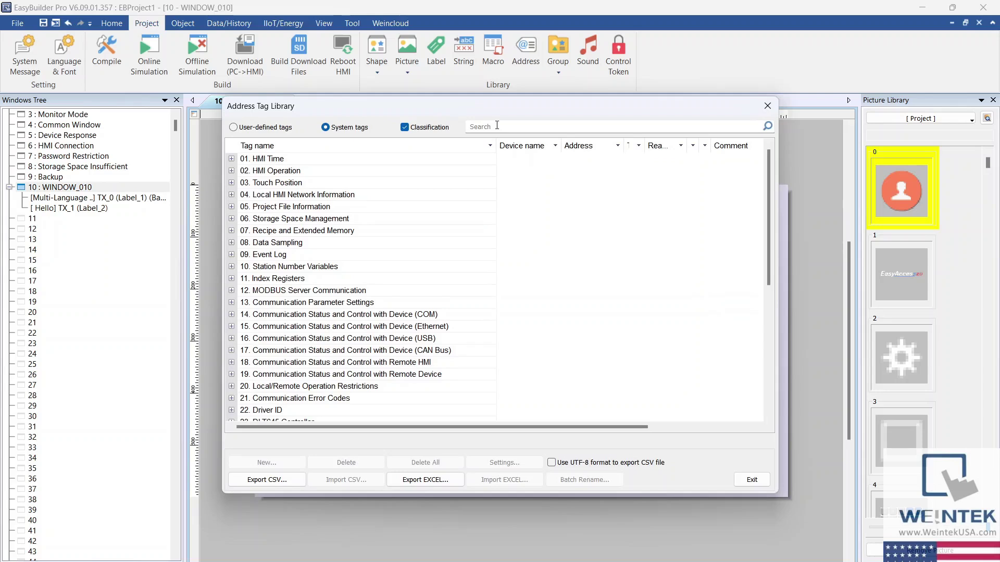
click(496, 125)
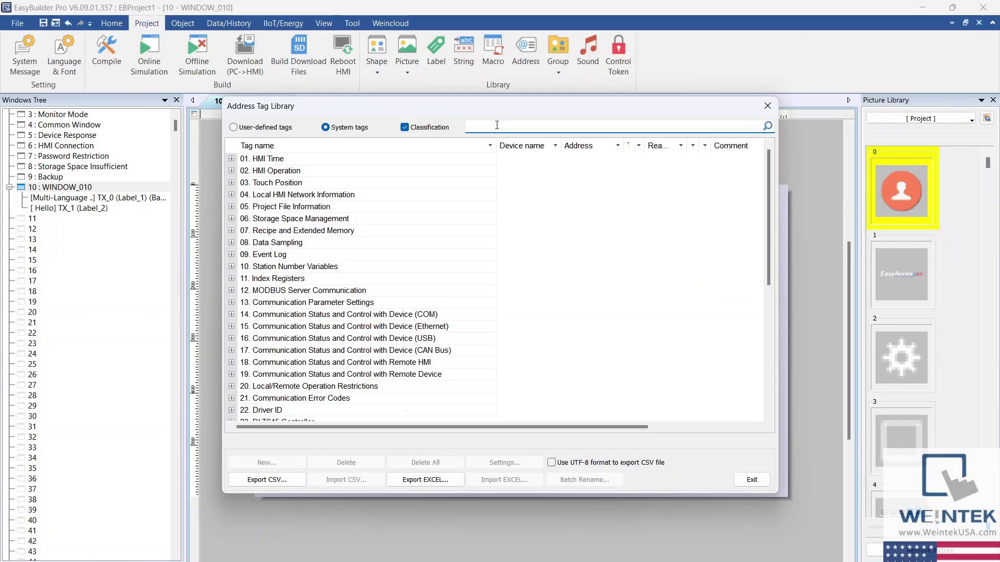
text(9134)
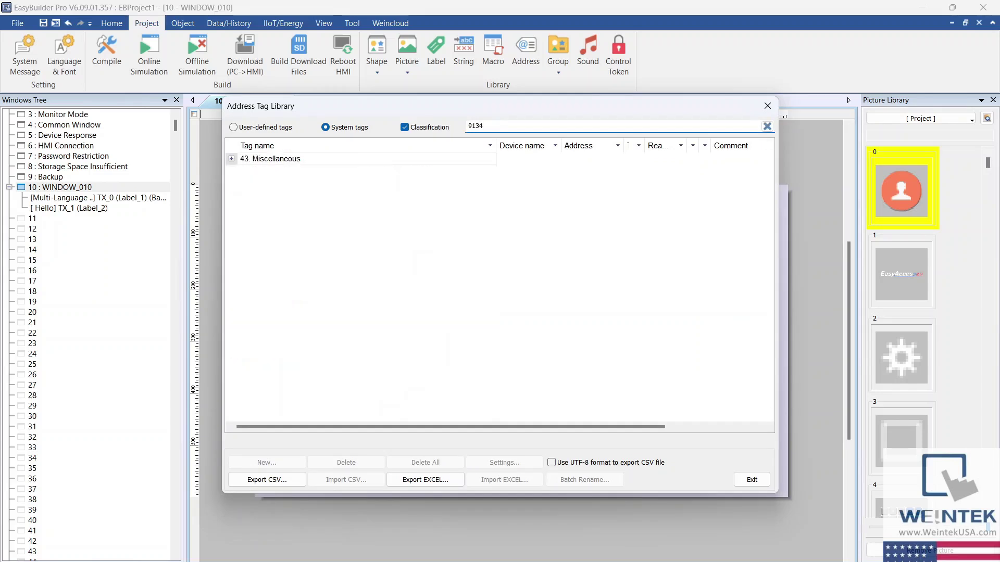
click(232, 158)
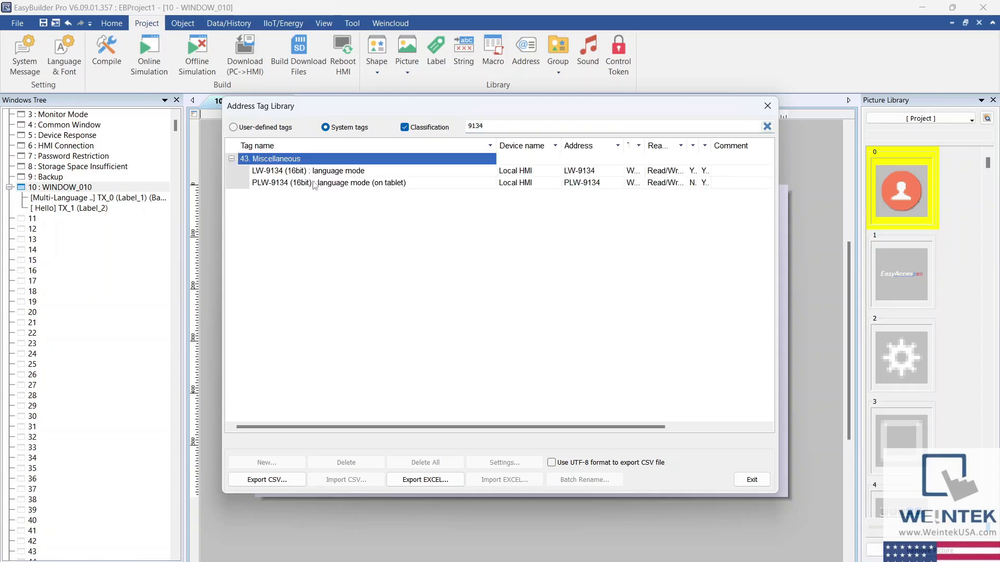
click(378, 172)
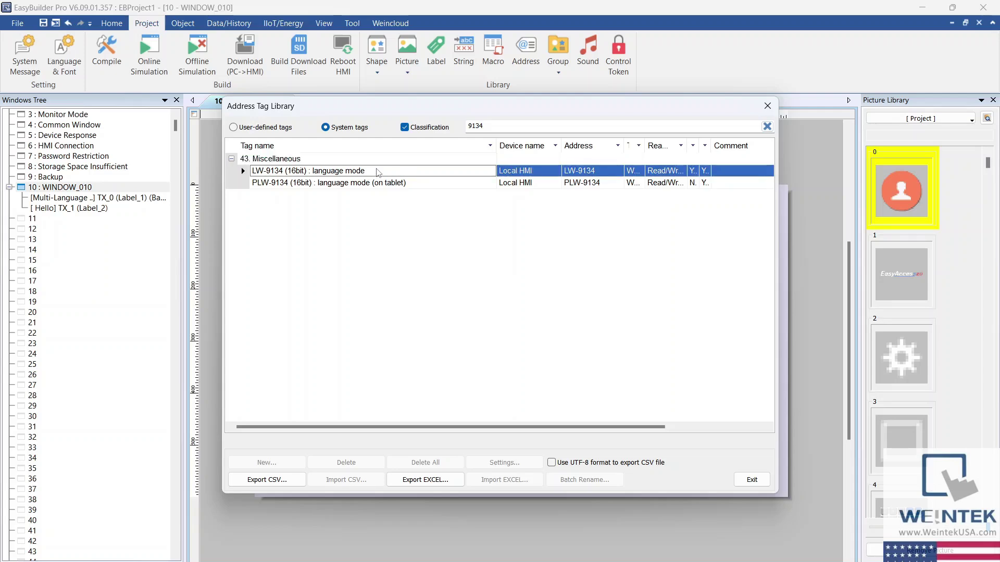
click(416, 186)
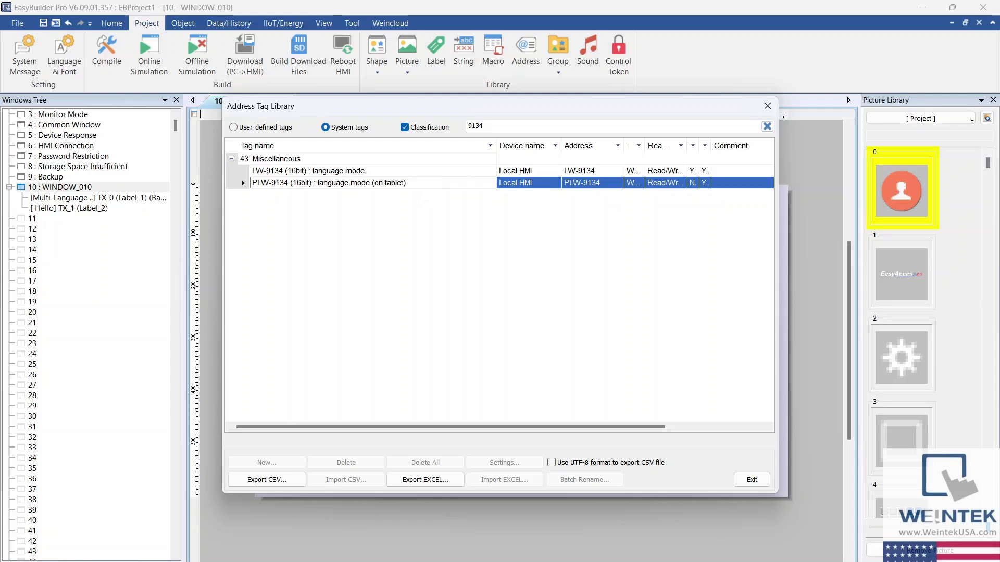
click(395, 172)
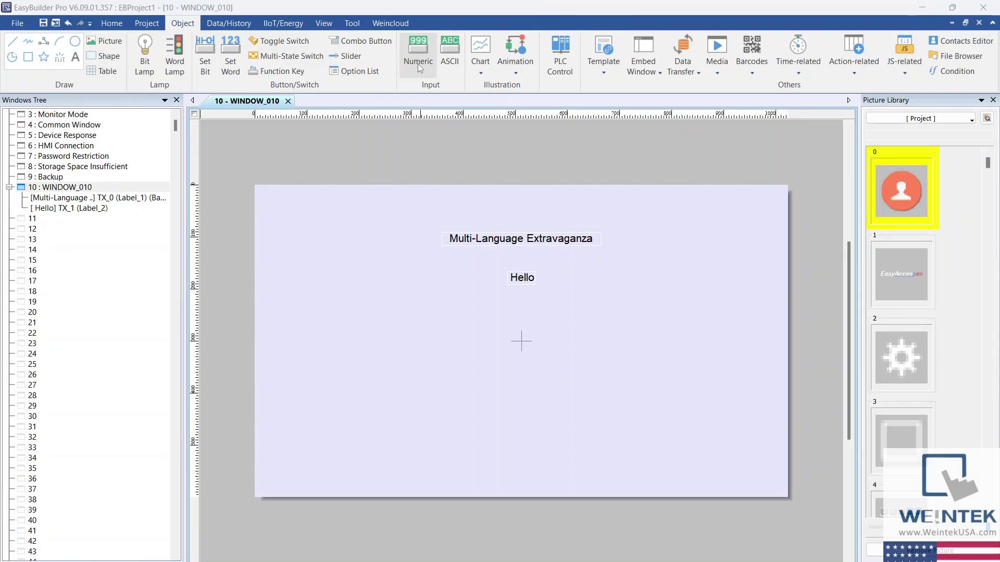
Create a numeric object addressed to system tag LW-9134 (16bit) language mode and place it below Hello.
click(419, 68)
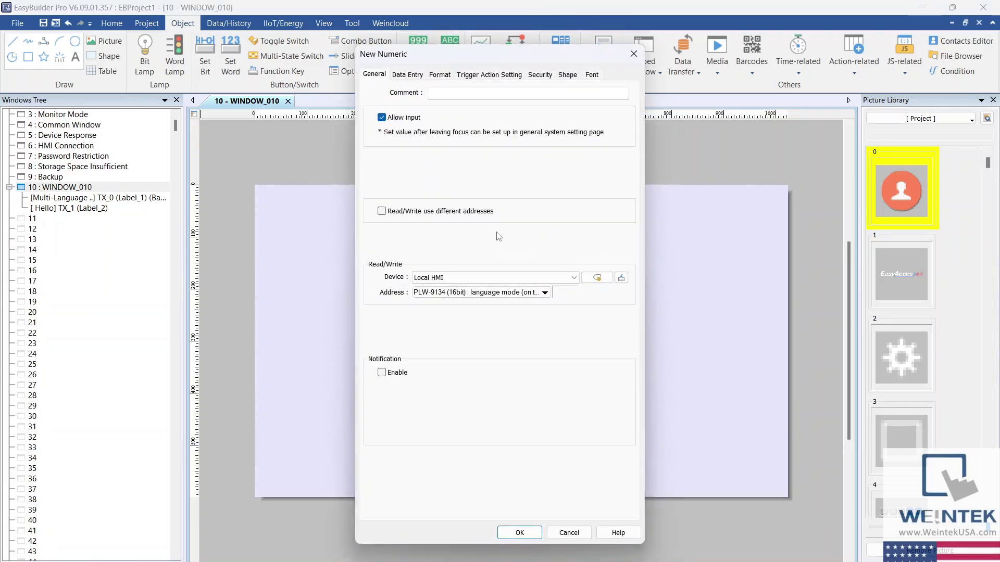
click(597, 282)
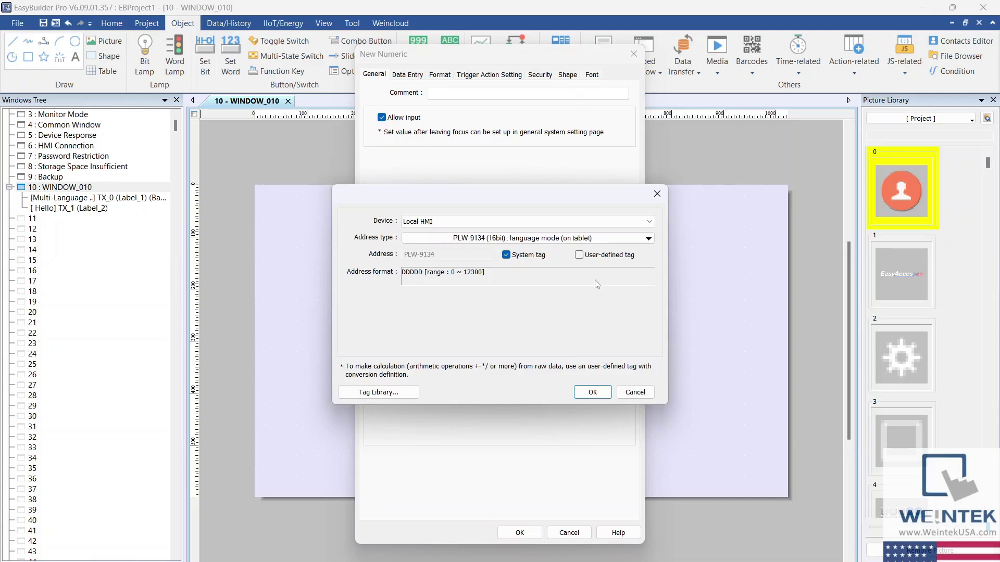
click(513, 259)
click(512, 259)
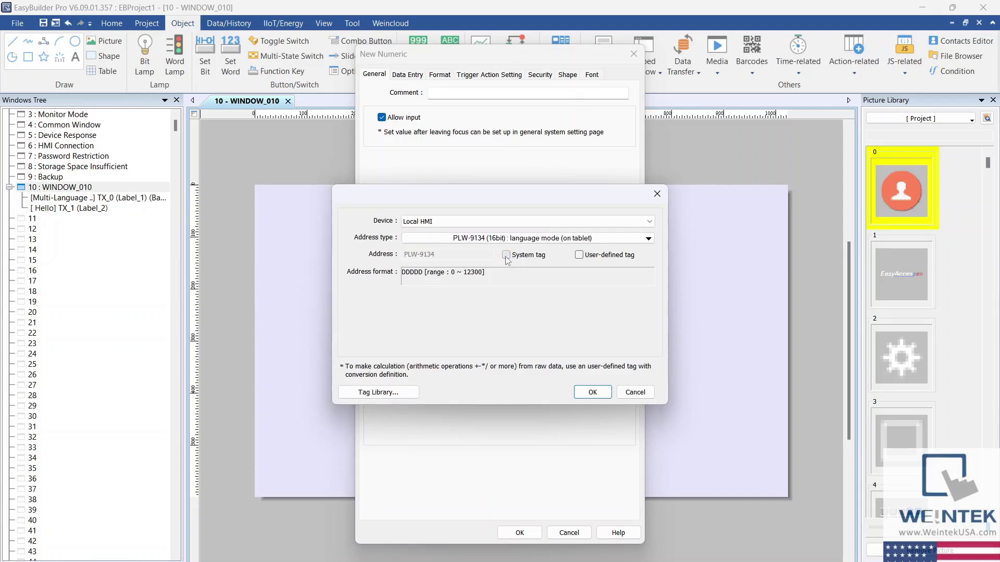
click(651, 240)
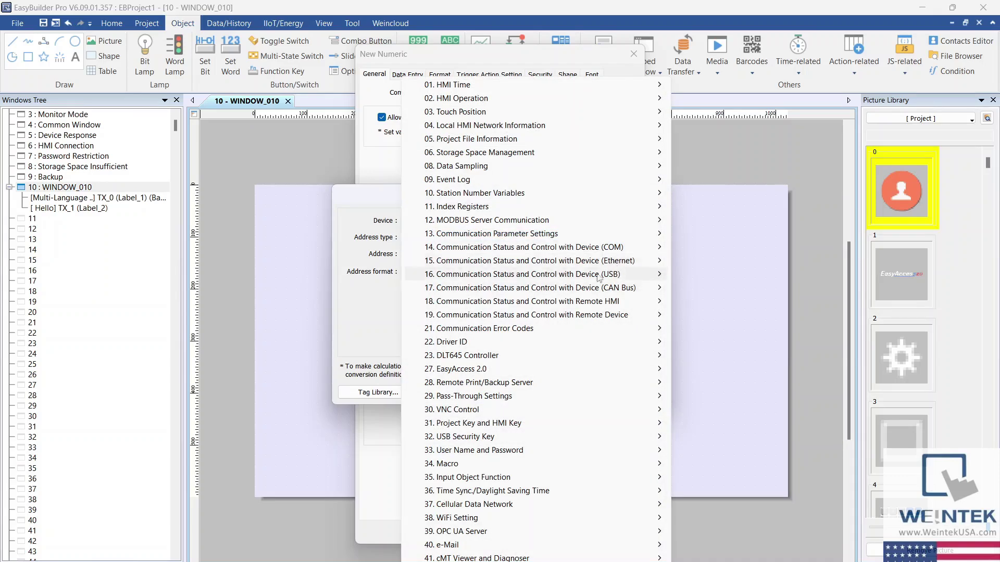
mouse_move(457, 558)
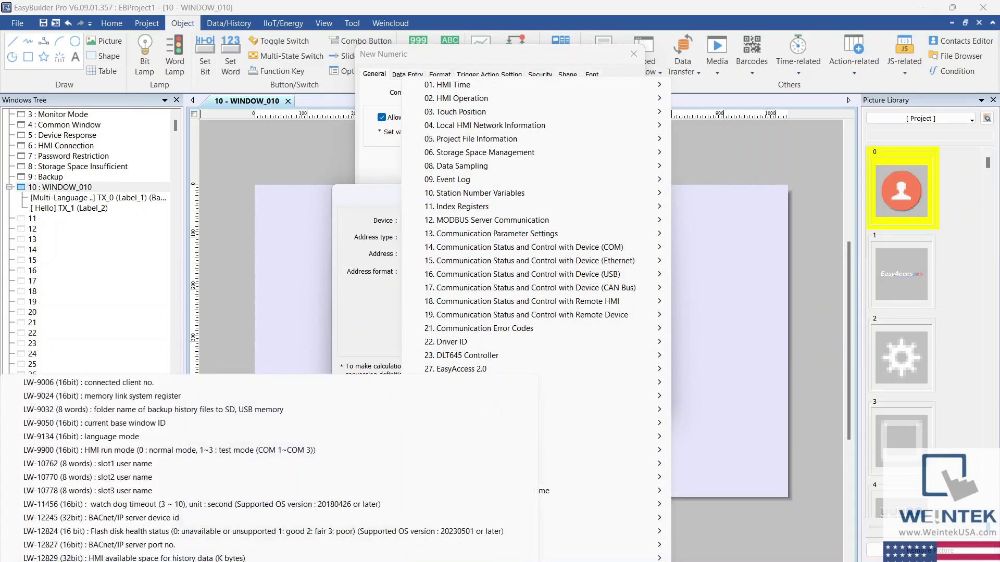
click(195, 440)
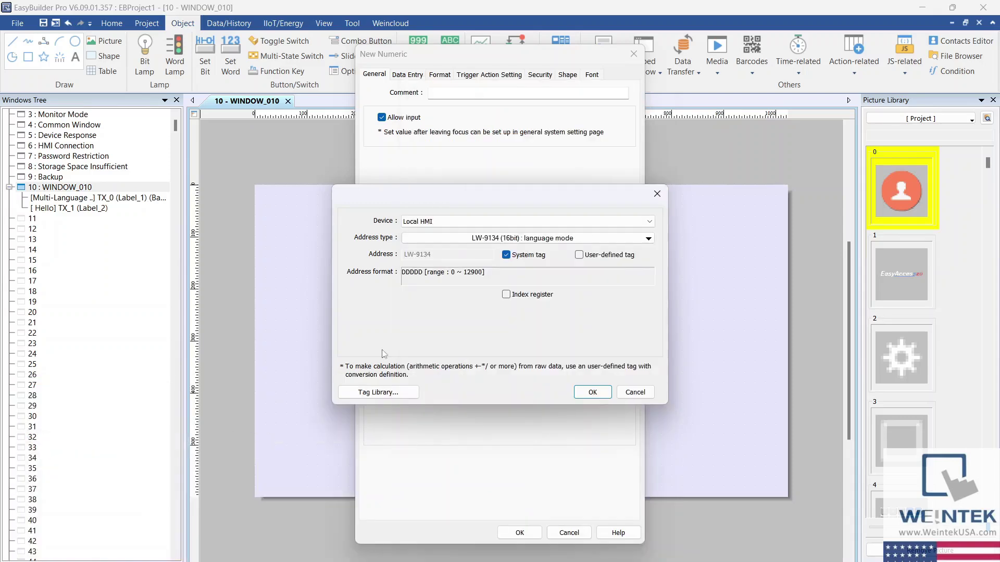
click(596, 397)
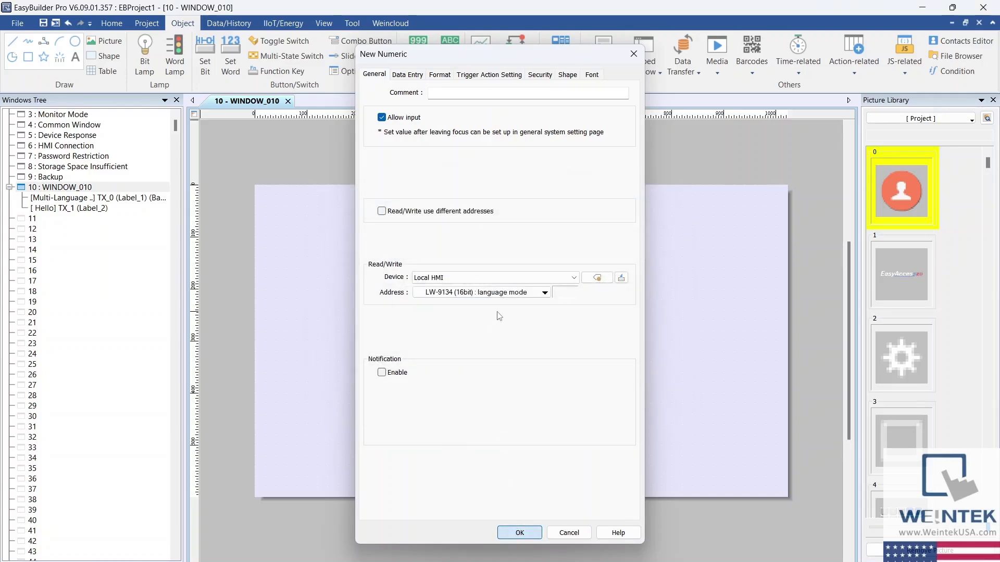
key(Return)
click(522, 341)
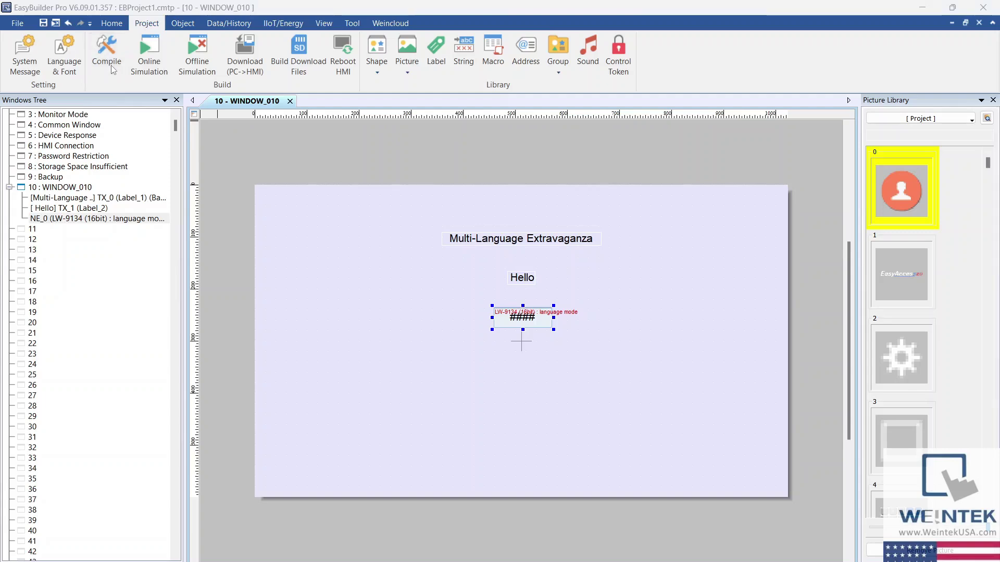
Compile the project with 0 errors and start the offline simulation.
click(111, 64)
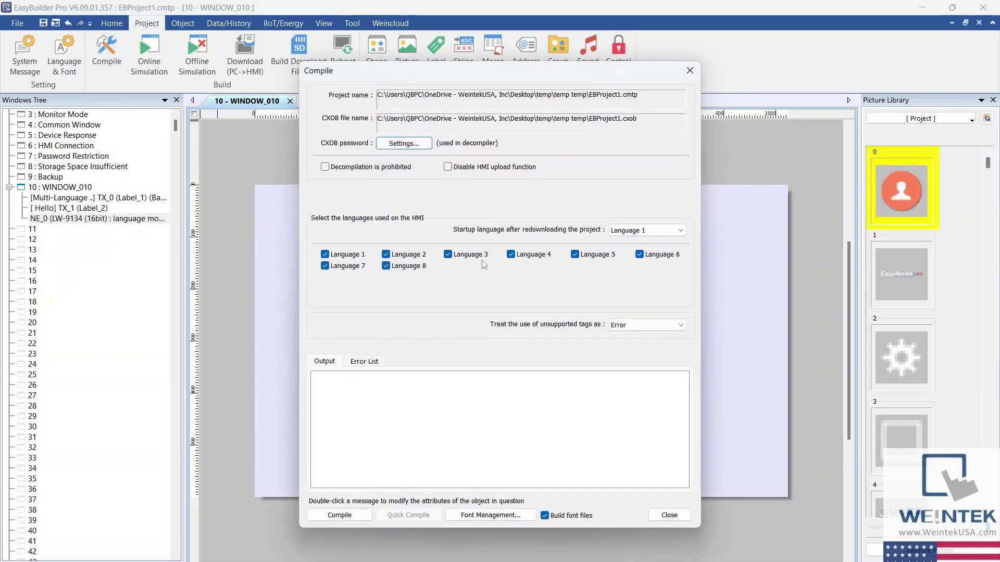
click(333, 516)
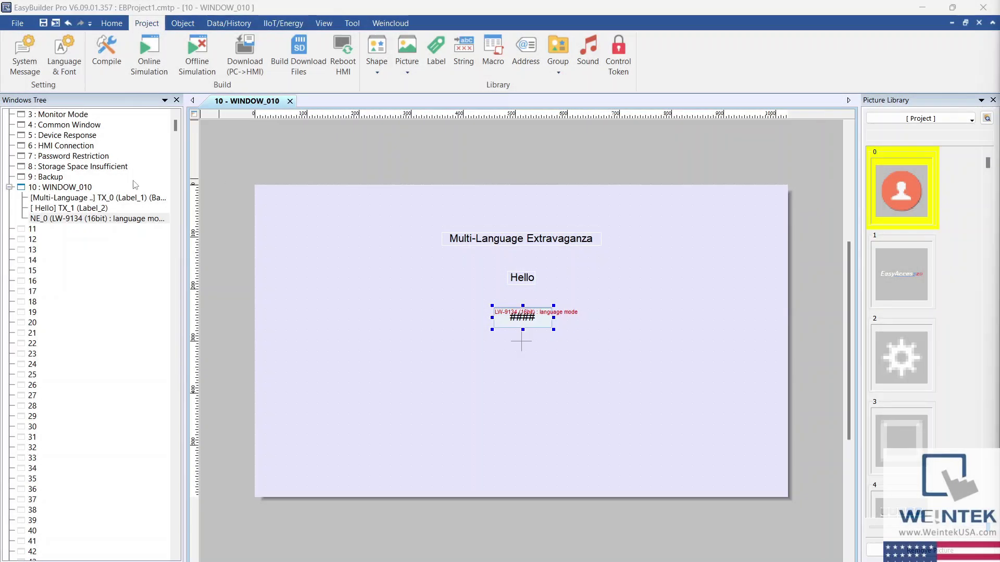
click(194, 59)
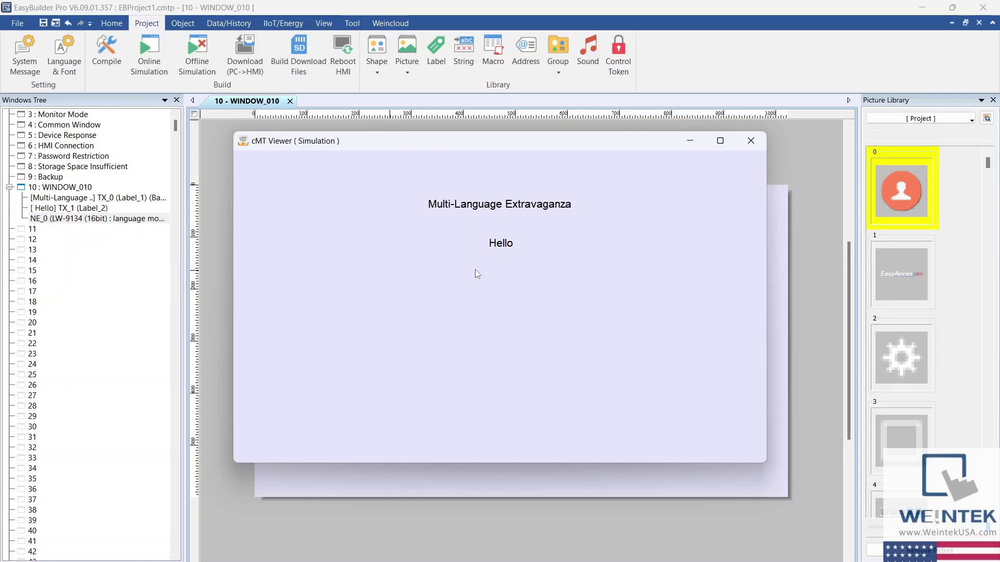
Enter language mode values 1, 0, then 1 to toggle Spanish and English labels, ending in Spanish.
click(497, 286)
text(1)
key(Return)
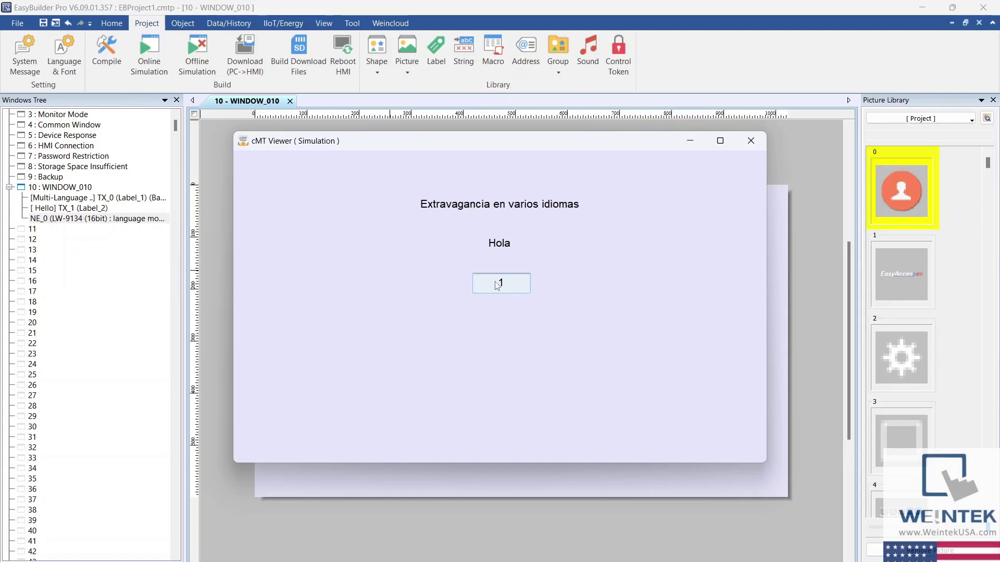
click(498, 286)
text(0)
key(Return)
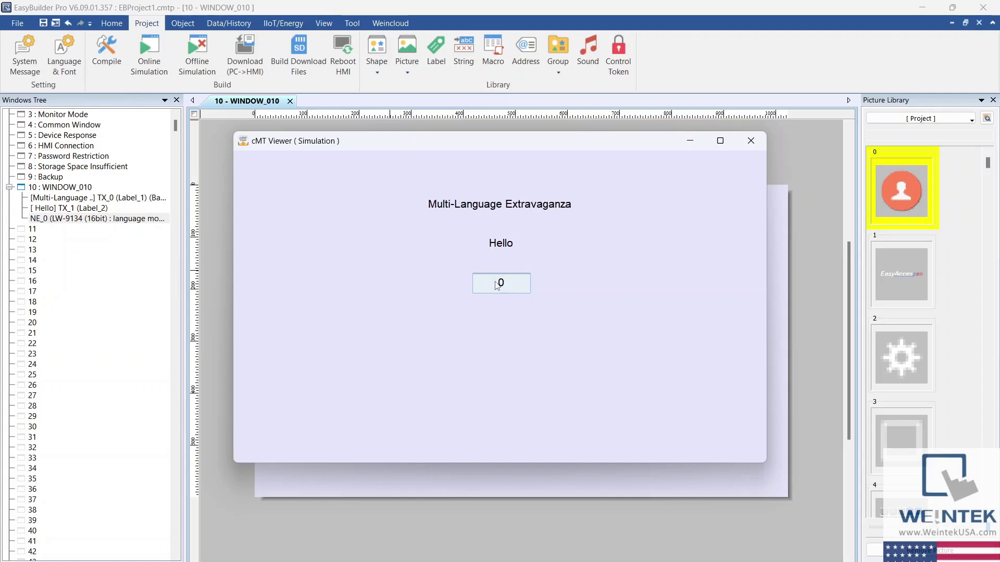
click(497, 285)
text(1)
key(Return)
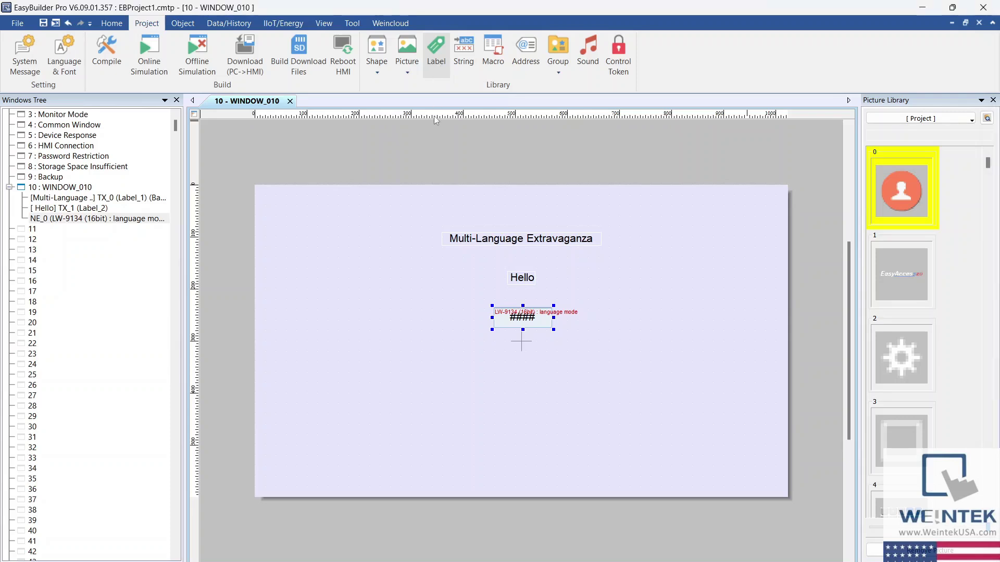
In the label library's Language & Font settings, set Language 1's code to English (United States) [en-US].
click(436, 54)
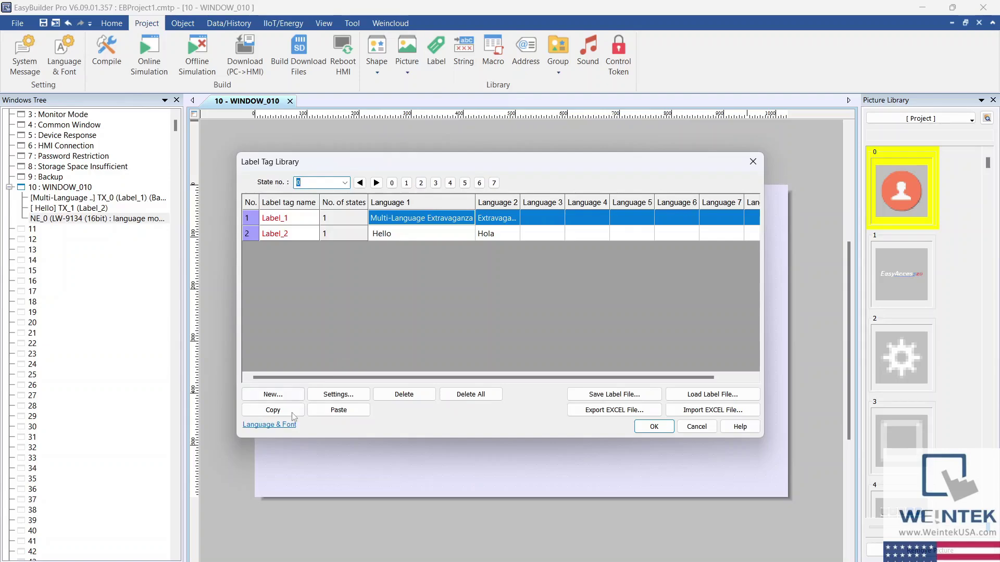
click(278, 425)
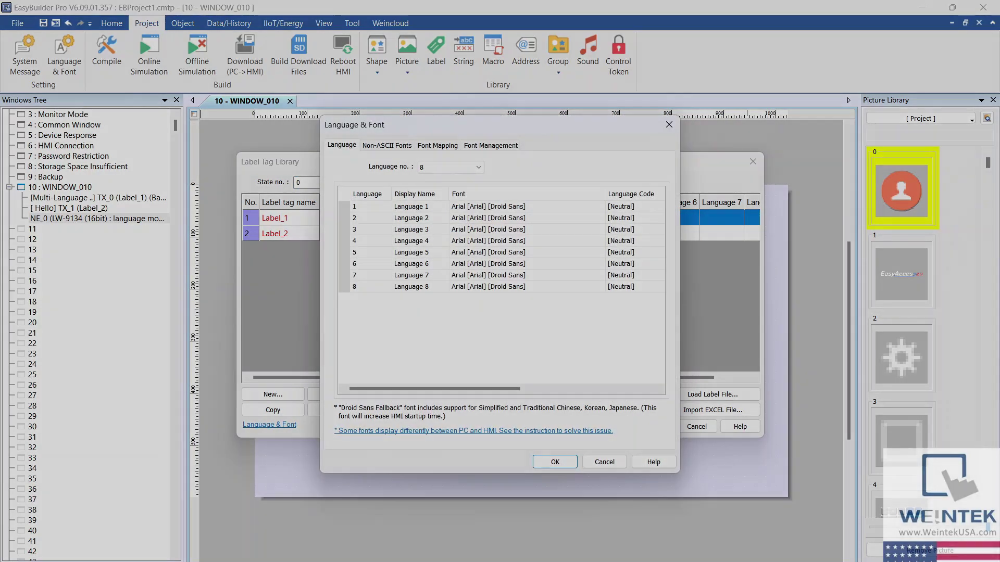
click(633, 218)
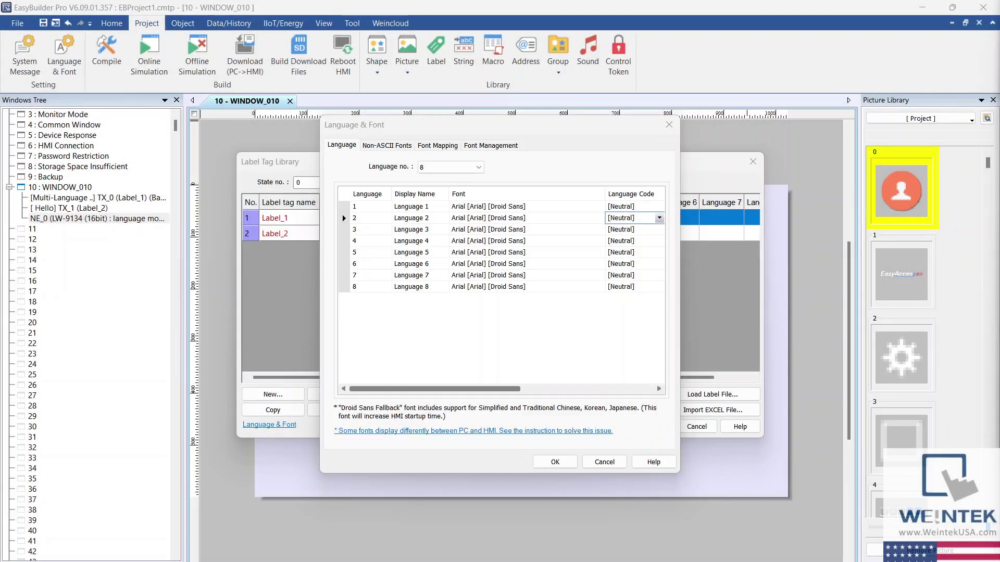
click(643, 206)
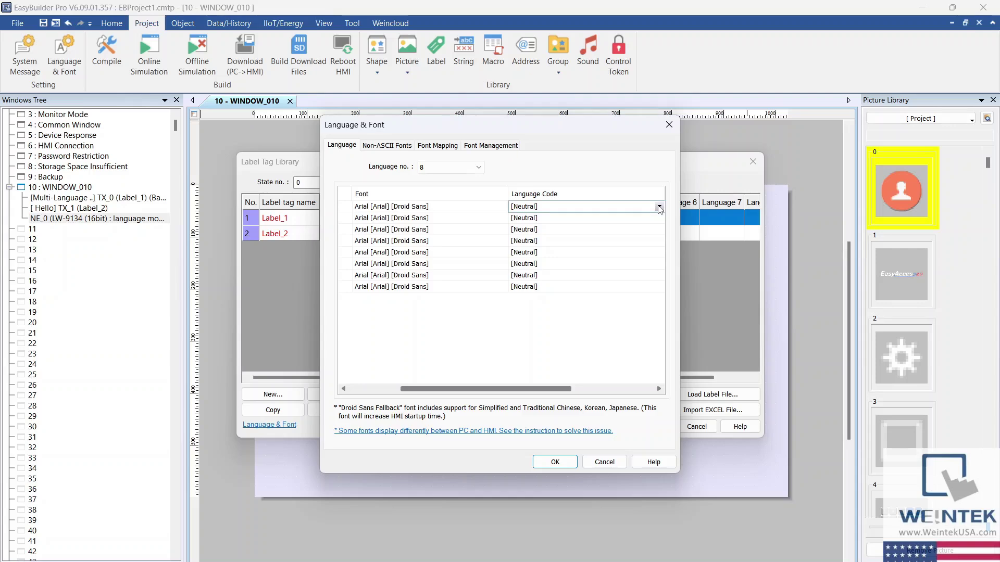
click(659, 206)
key(e)
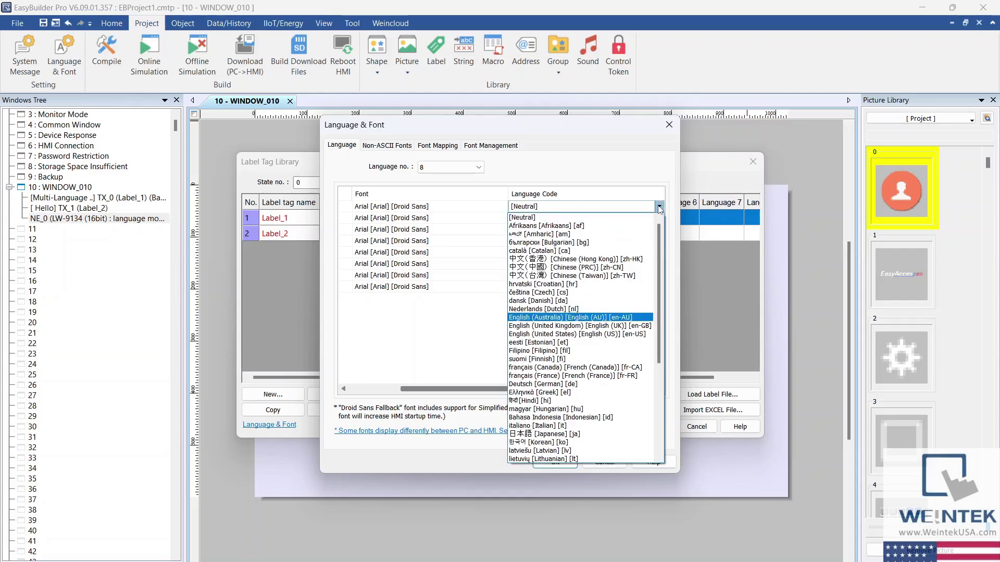
click(596, 334)
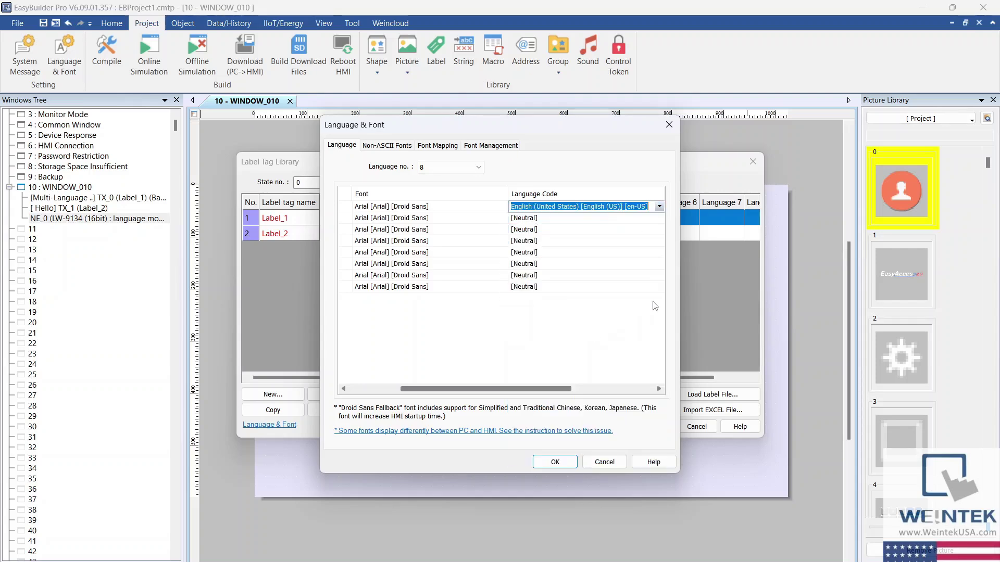
Set Language 2's code to Spanish (Latin America) [es-419].
click(578, 219)
click(659, 218)
key(e)
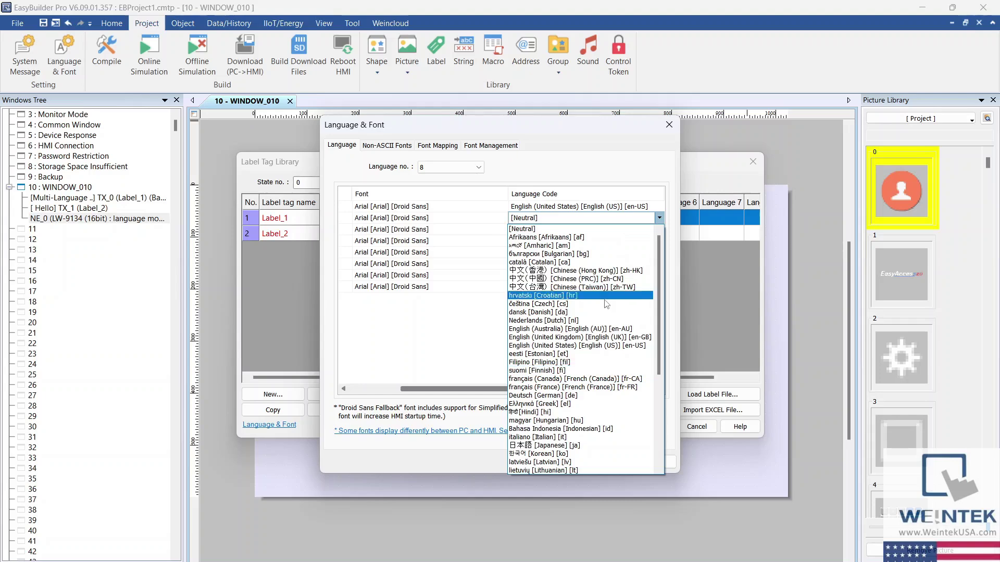
scroll(589, 372, down, 4)
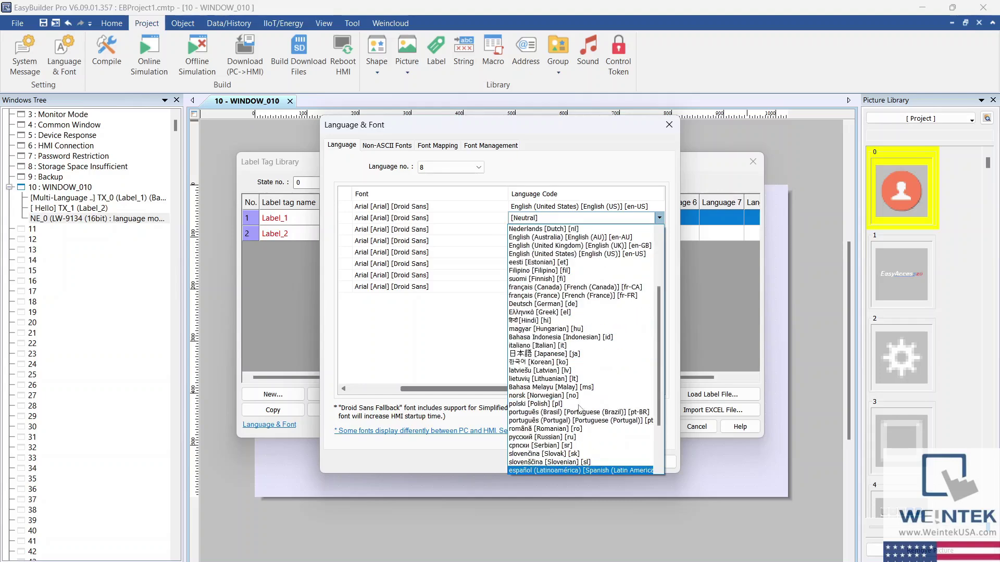
scroll(580, 409, down, 2)
click(578, 454)
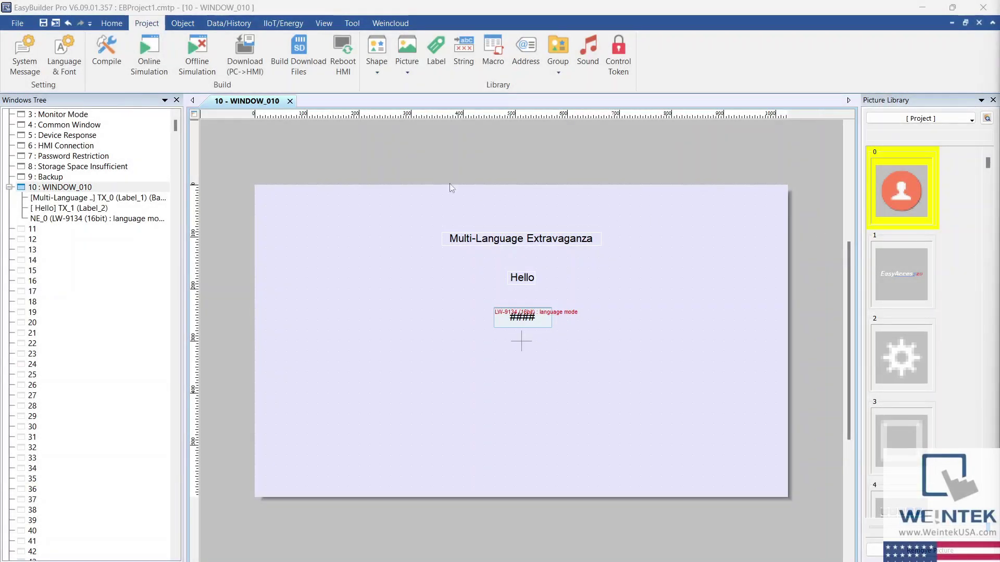
Recompile the project through to building the cxob file.
click(108, 66)
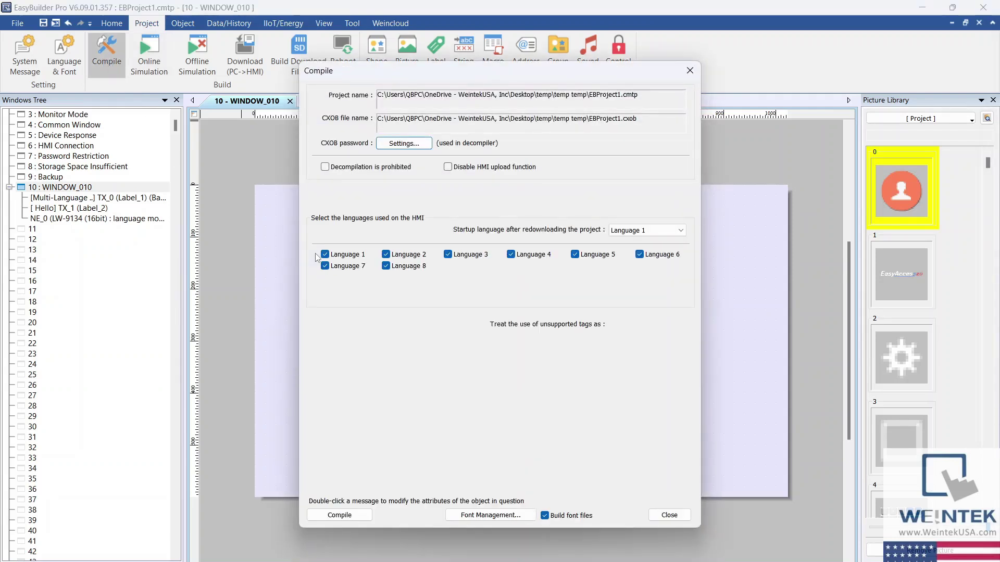
click(336, 512)
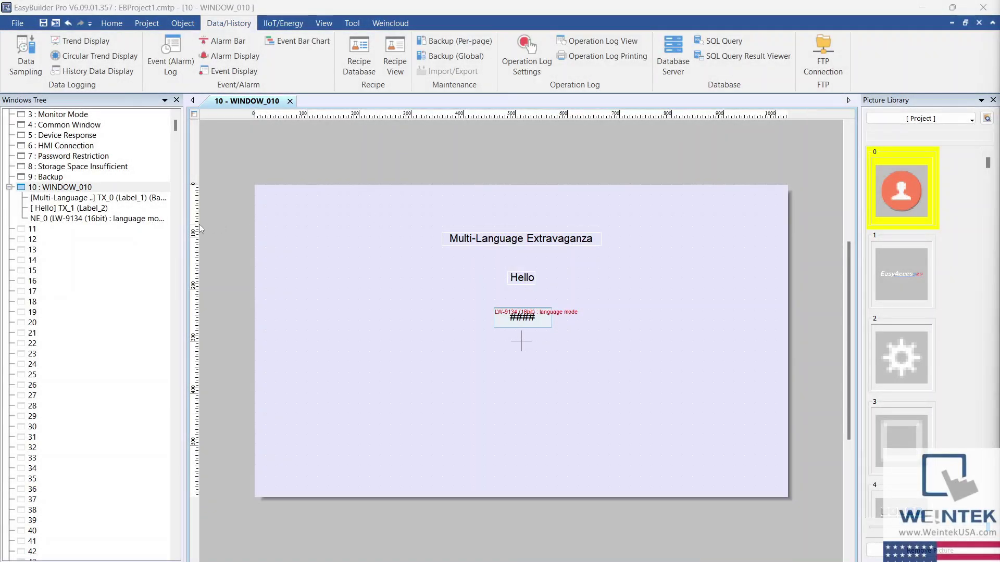
Add a trend display at the window's lower left, stretch it across the full width, and run the simulation.
click(106, 42)
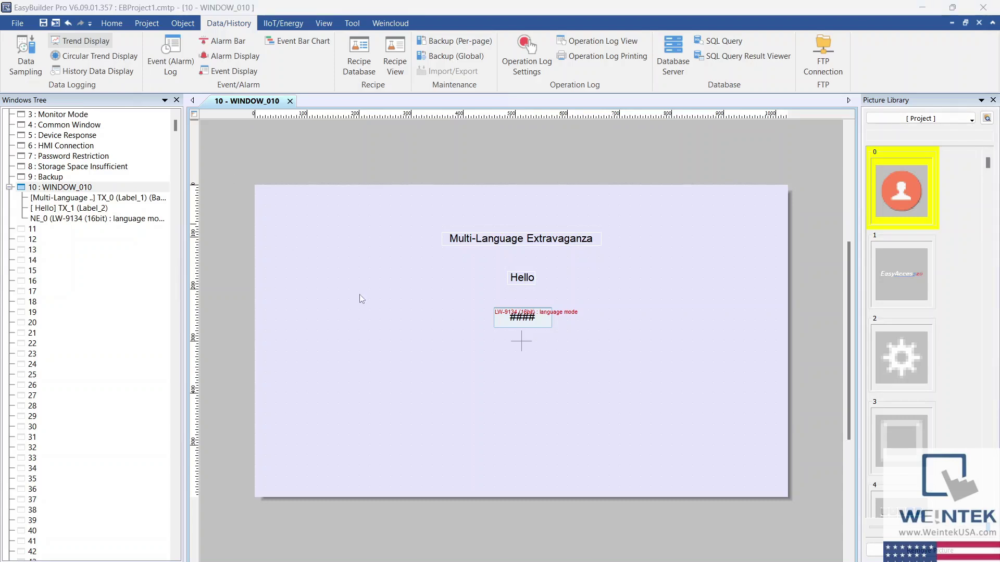
click(385, 314)
click(519, 523)
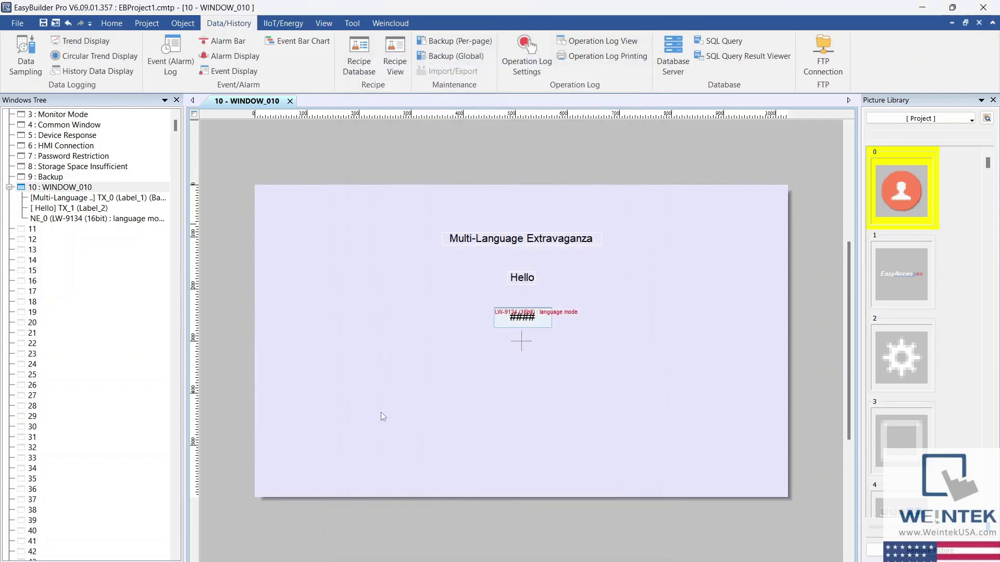
click(429, 405)
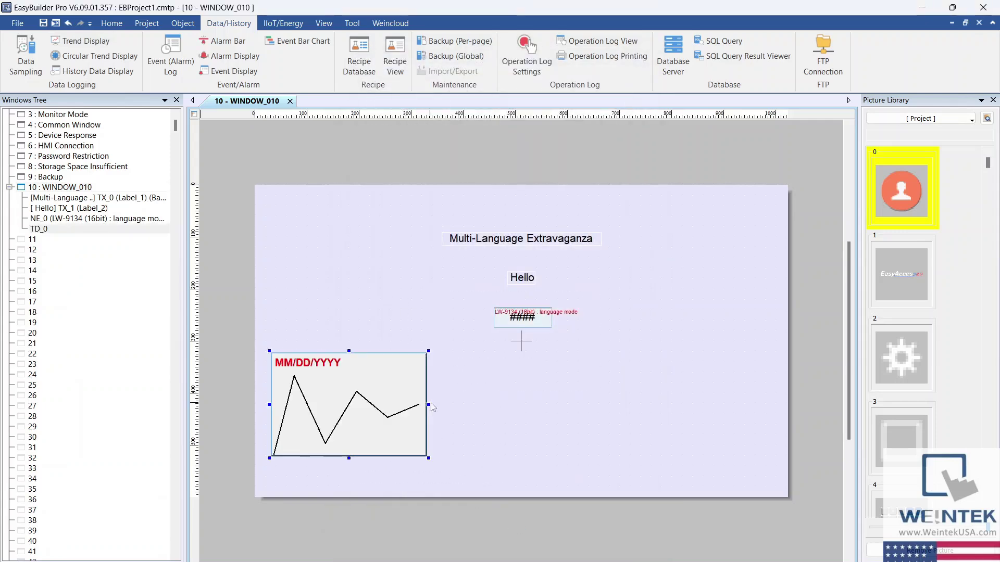
drag(426, 405, 772, 405)
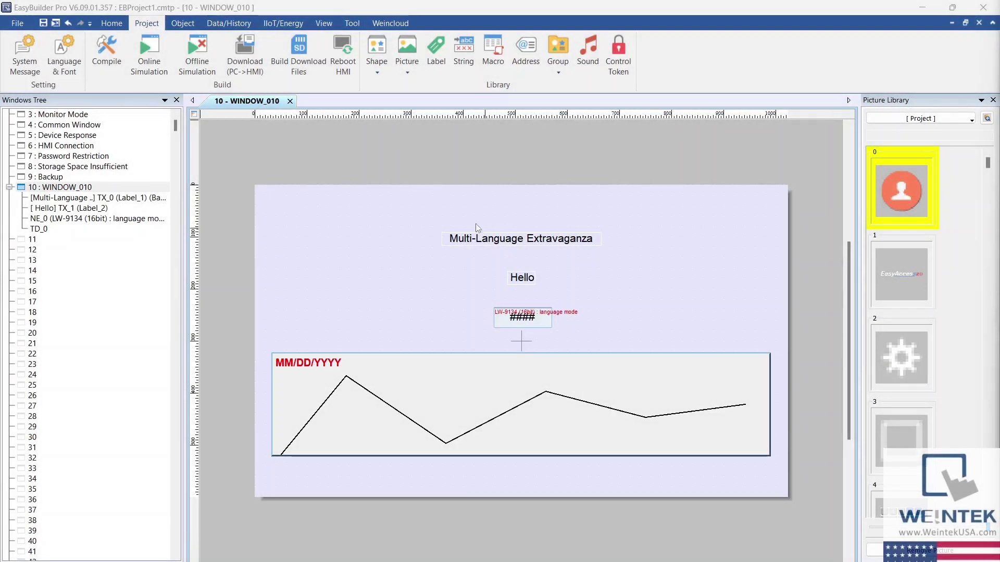
click(191, 71)
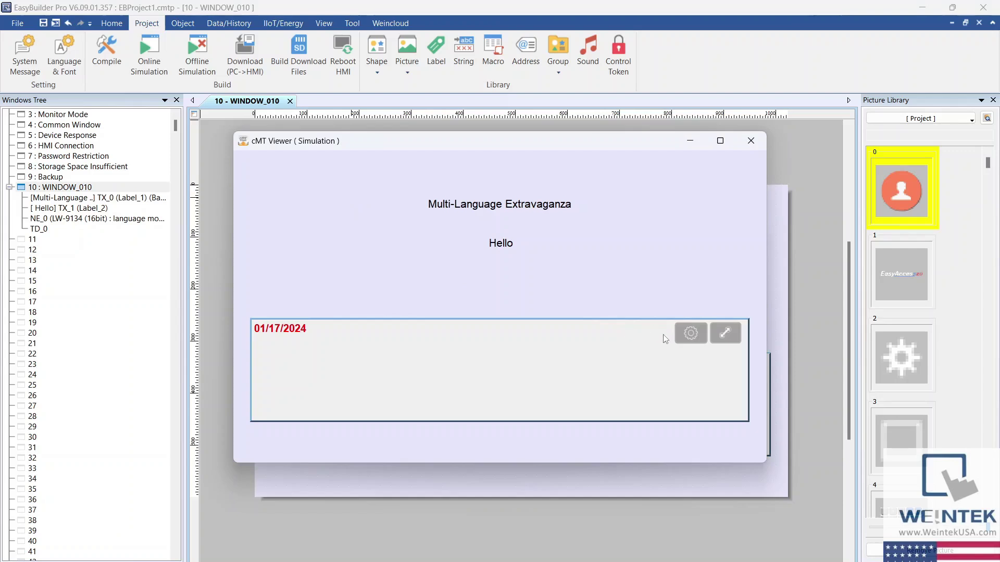
Set language mode to 1 in the simulation and confirm the trend options menu now appears in Spanish.
click(685, 333)
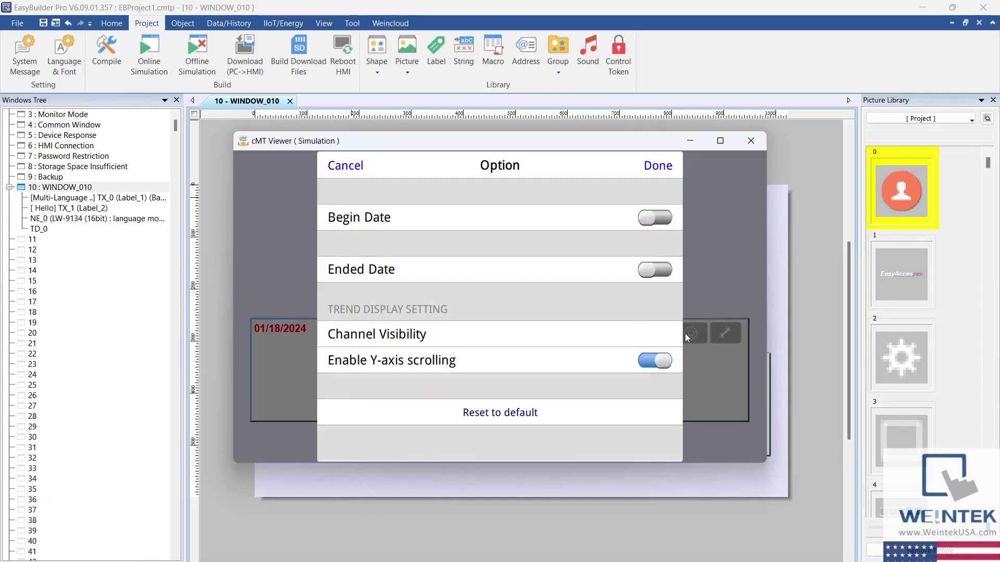
click(656, 167)
click(506, 288)
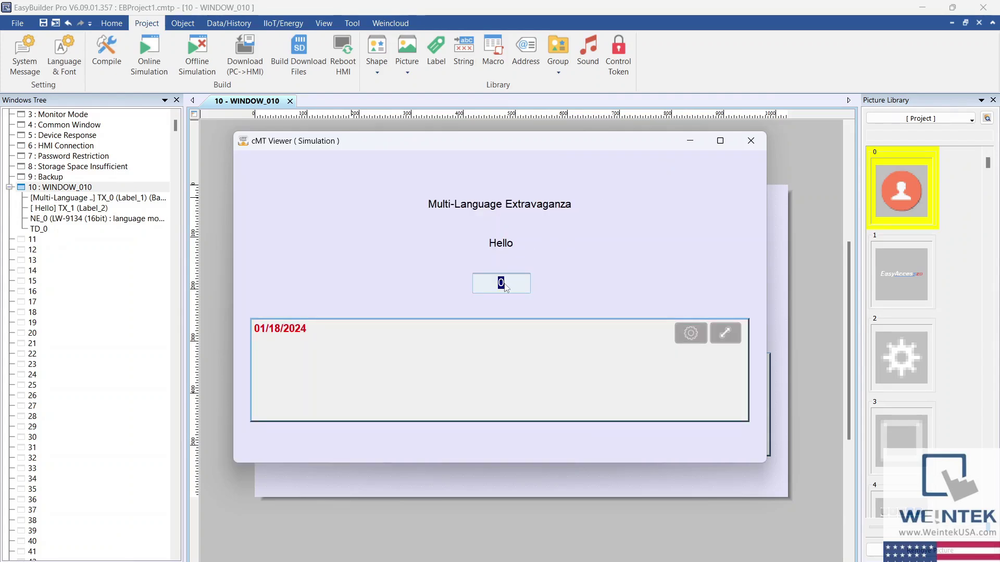
text(1)
key(Return)
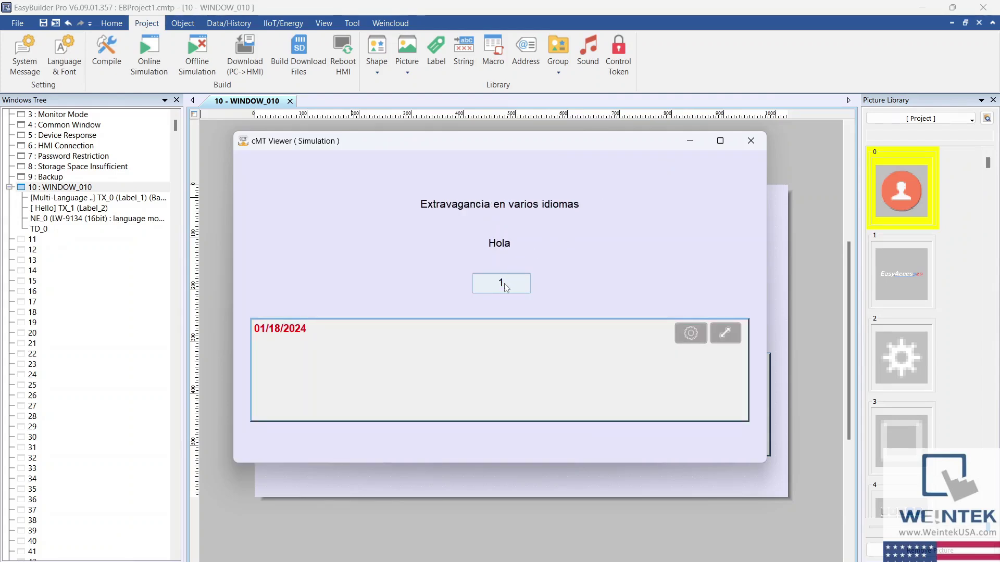
click(690, 333)
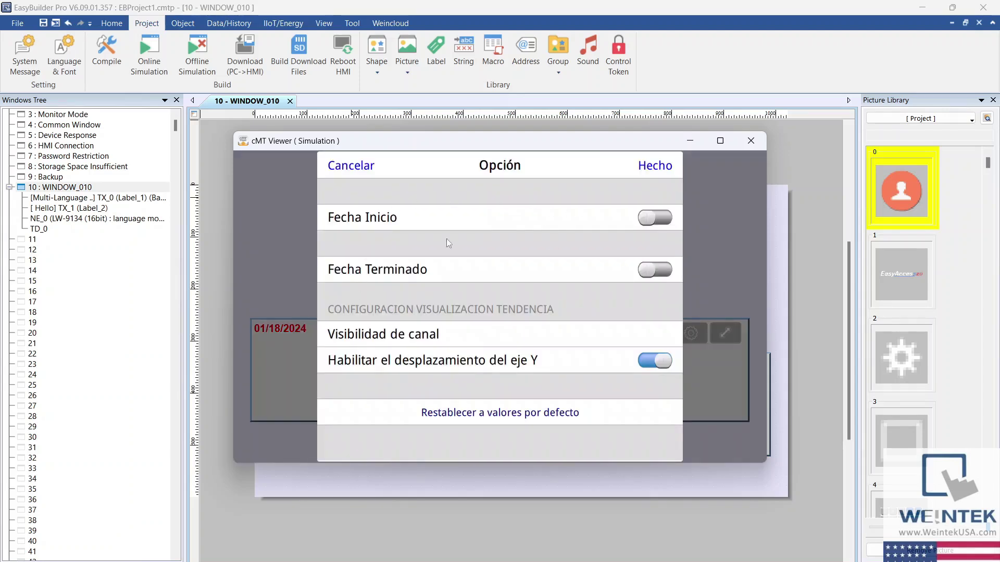
click(655, 165)
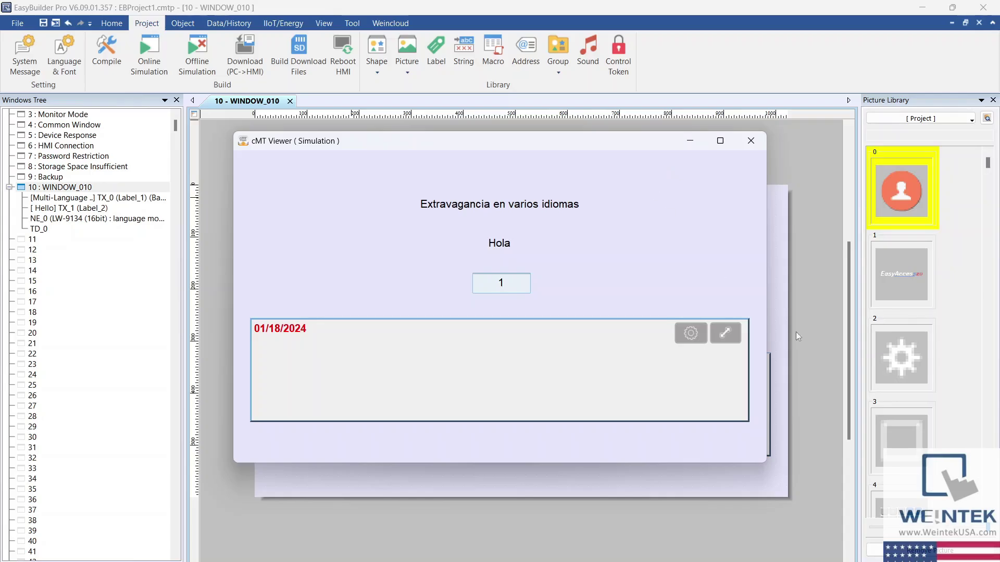